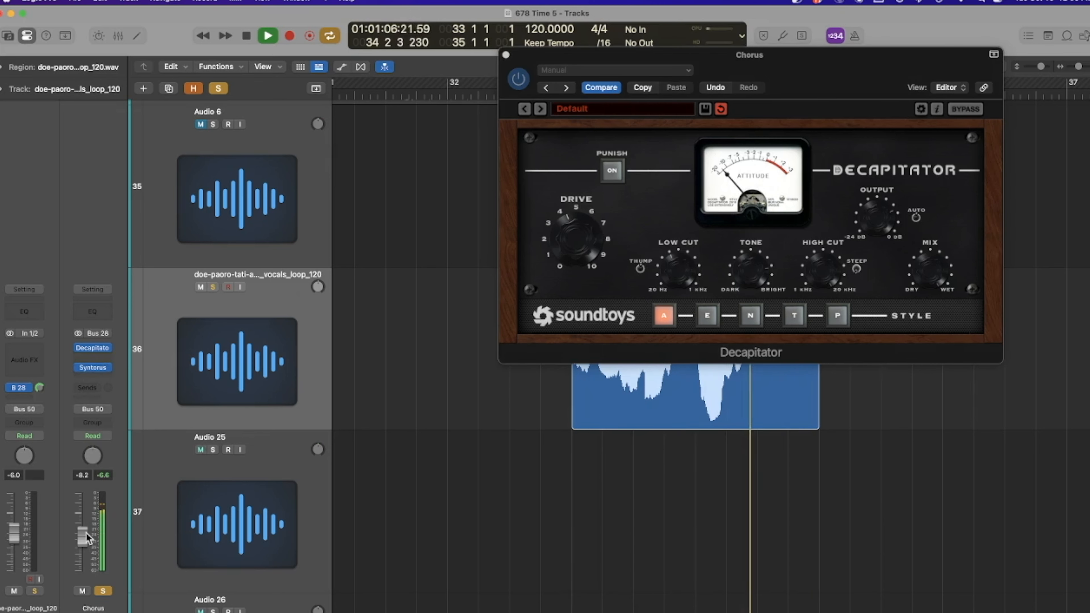
Step: Lower the Chorus return and blend it against the soloed vocal loop during playback, settling at about -18.5 dB
left_click_drag(560, 239, 564, 256)
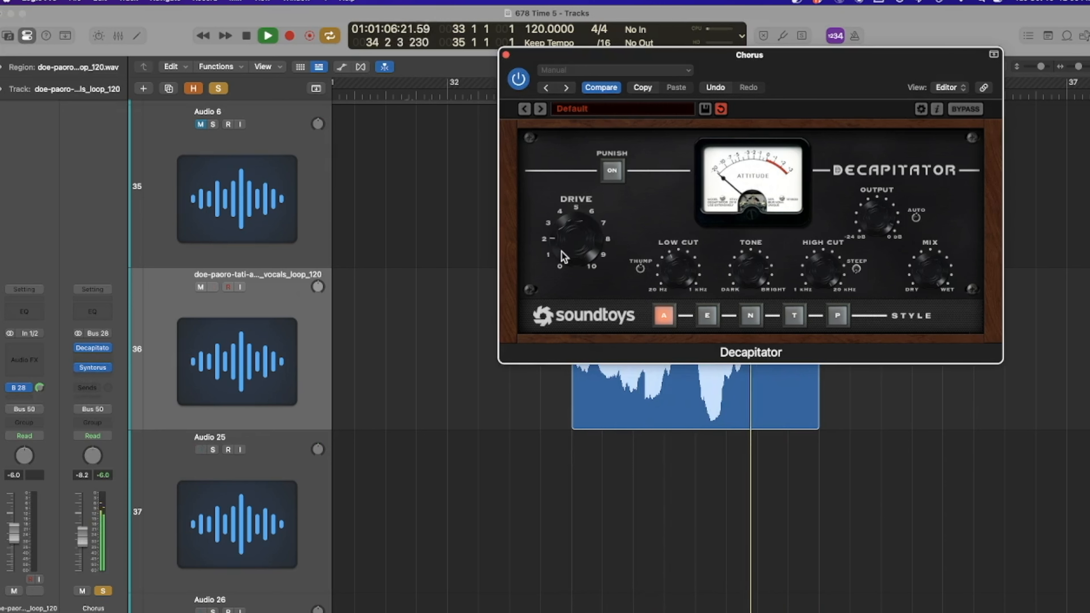
key("space")
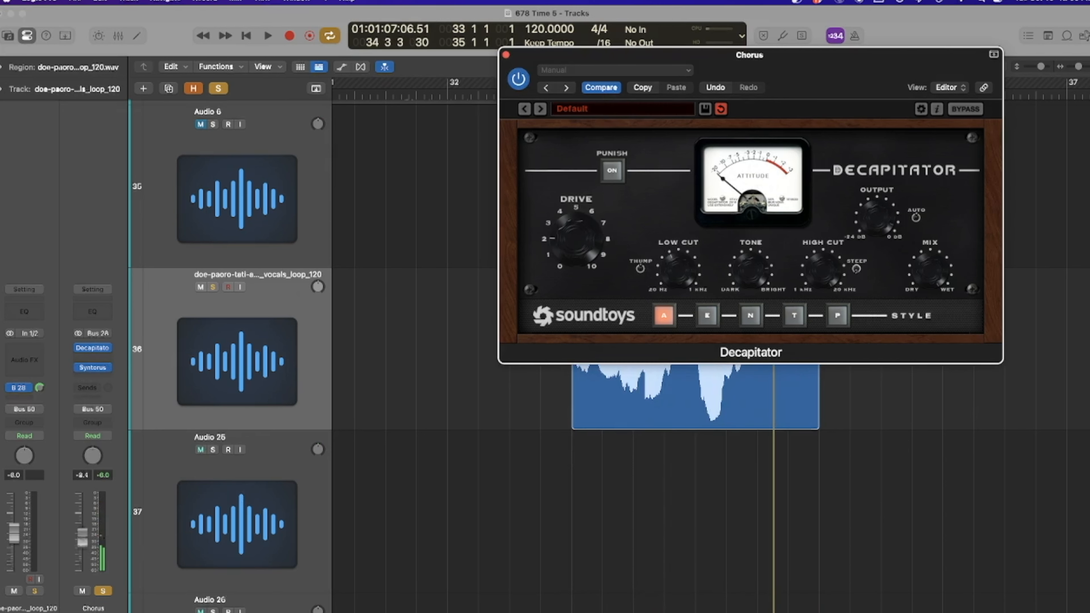
left_click_drag(82, 549, 82, 557)
key("space")
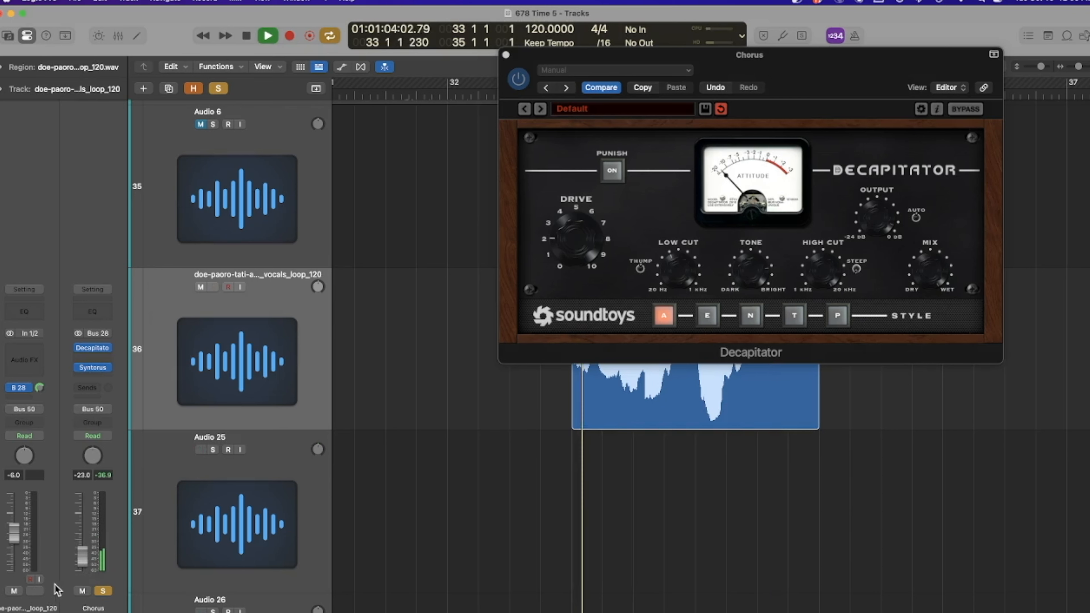
left_click(35, 591)
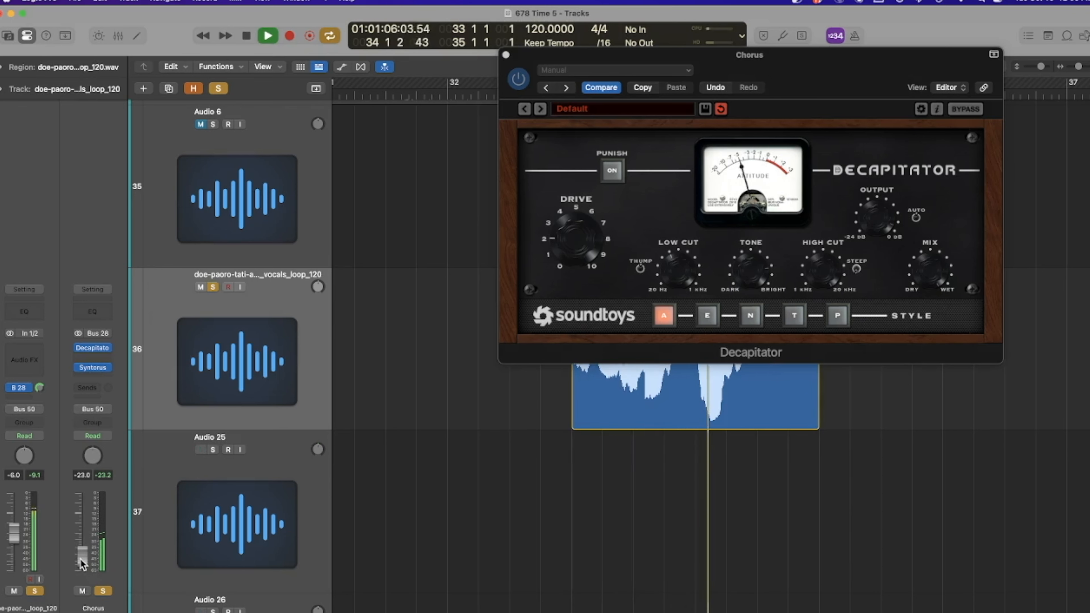
left_click_drag(82, 559, 81, 556)
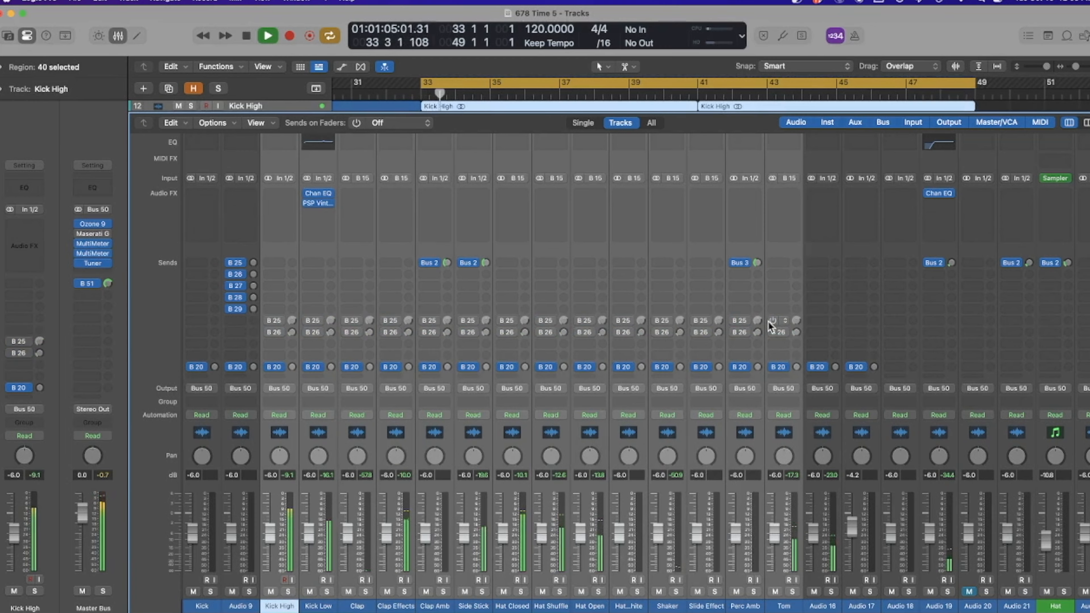
Step: Hide the mixer, clear the drum region selection, and listen to the looped section in the arrangement before stopping playback
key("x")
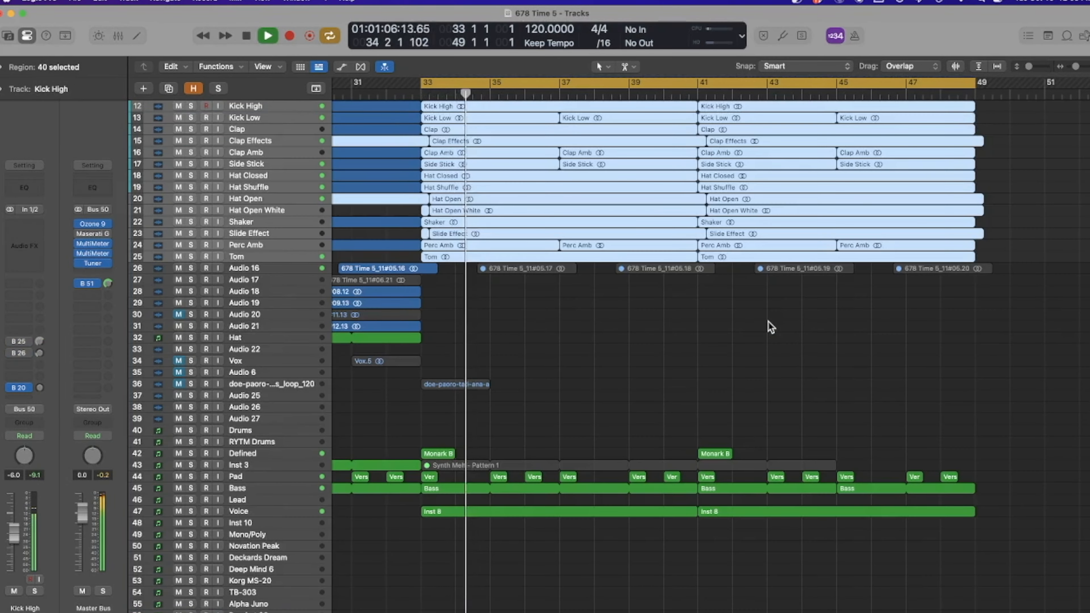
left_click(740, 346)
scroll(740, 343, "down", 1)
scroll(741, 344, "right", 5)
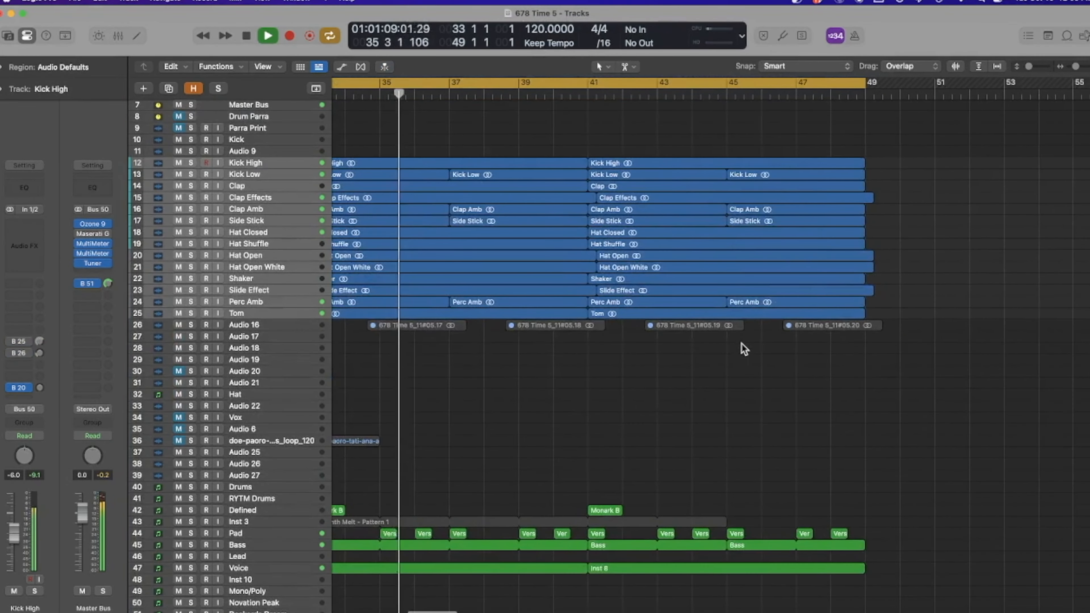
scroll(742, 343, "left", 3)
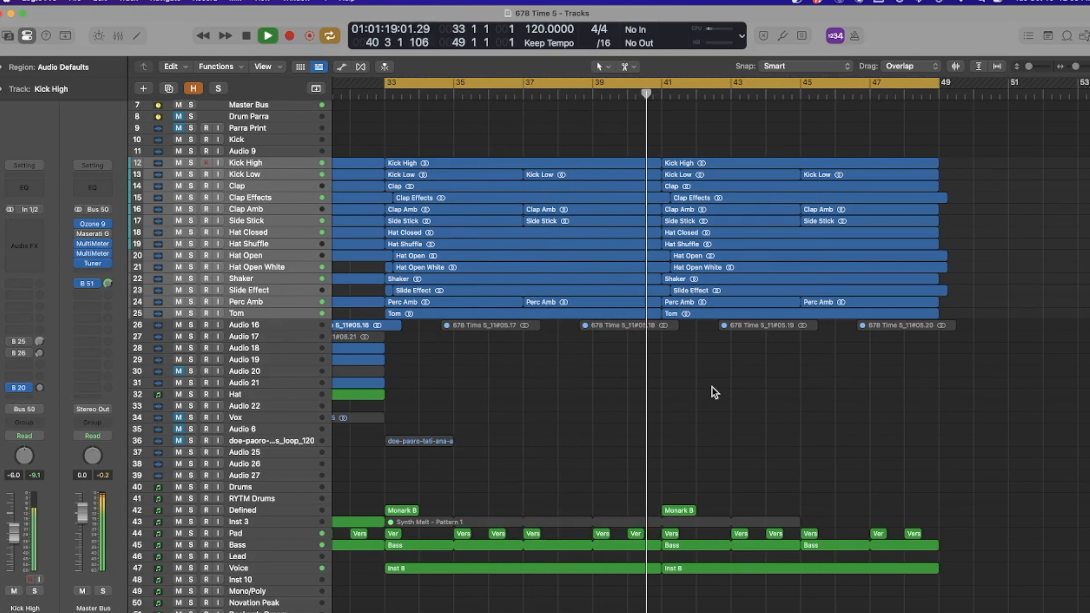
key("space")
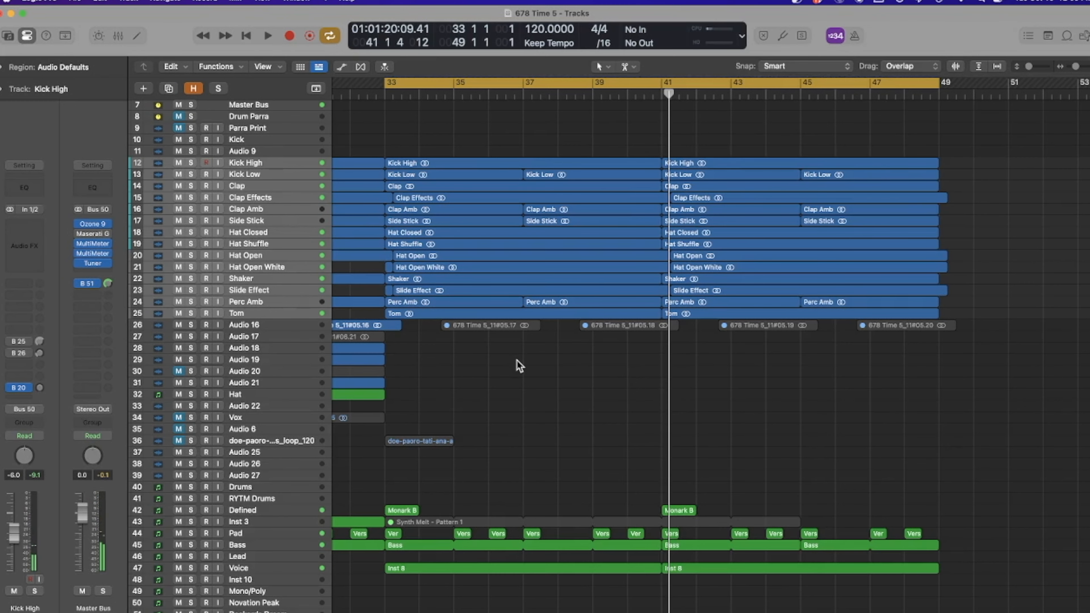
Step: Enable the Bus 25 sends on all selected drum channels in the mixer, from Kick High to Tom
key("x")
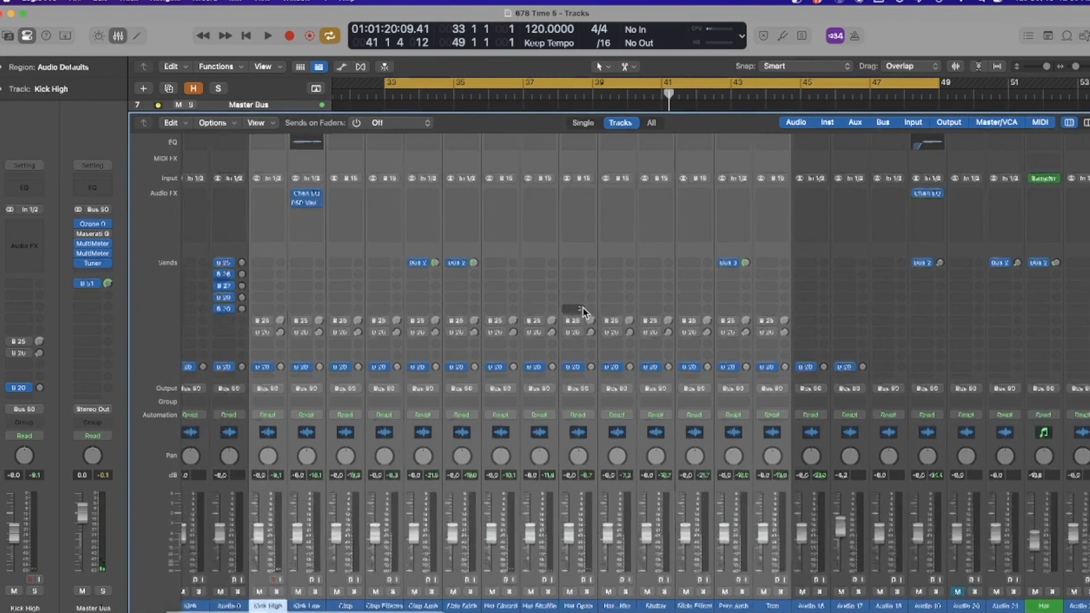
scroll(583, 307, "right", 10)
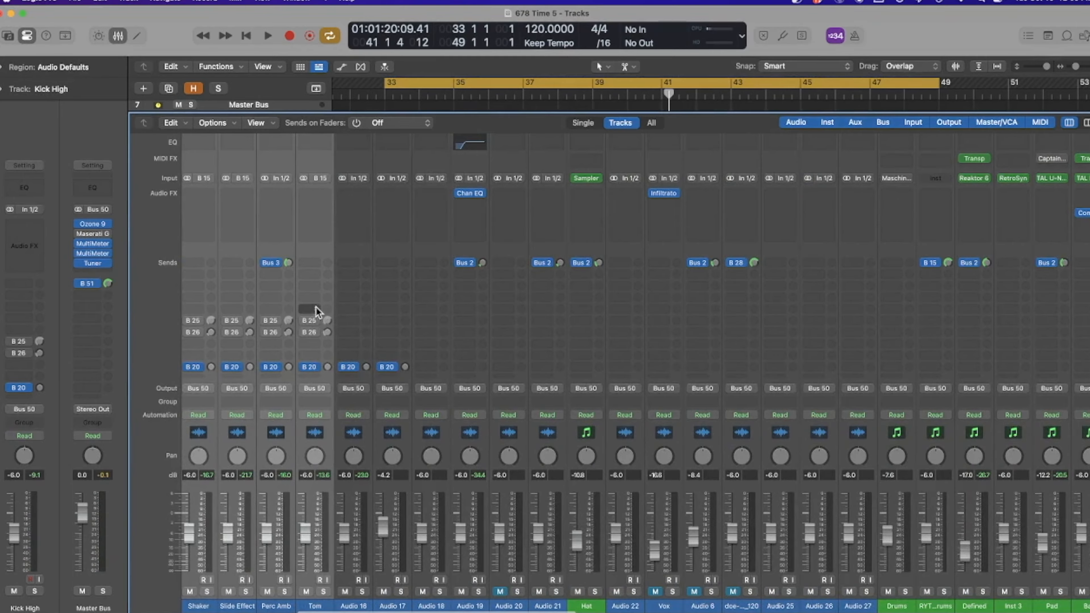
scroll(317, 313, "right", 15)
scroll(414, 320, "right", 8)
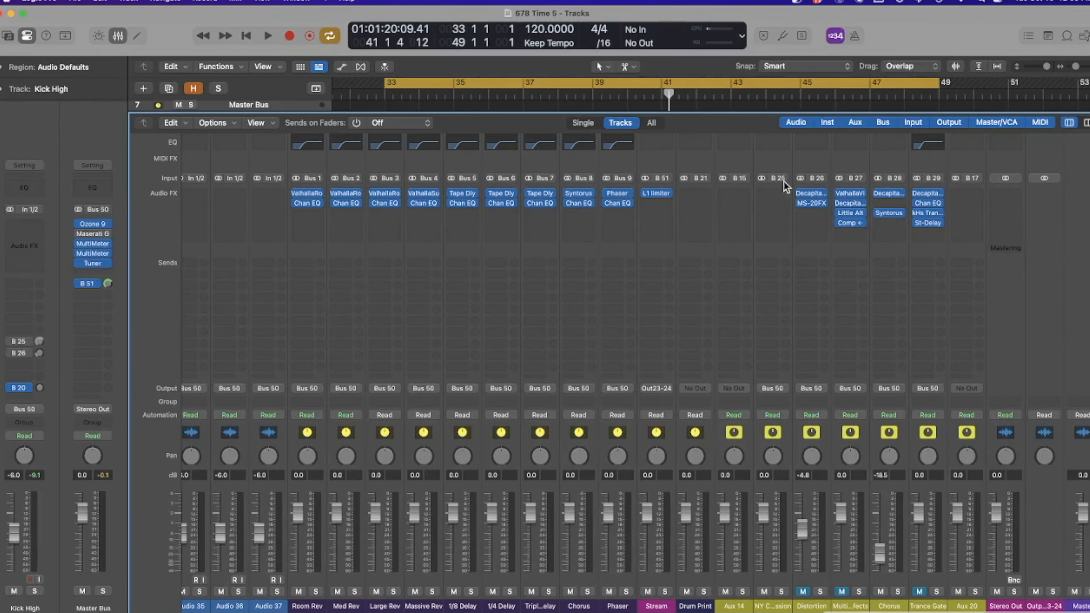
scroll(771, 181, "left", 20)
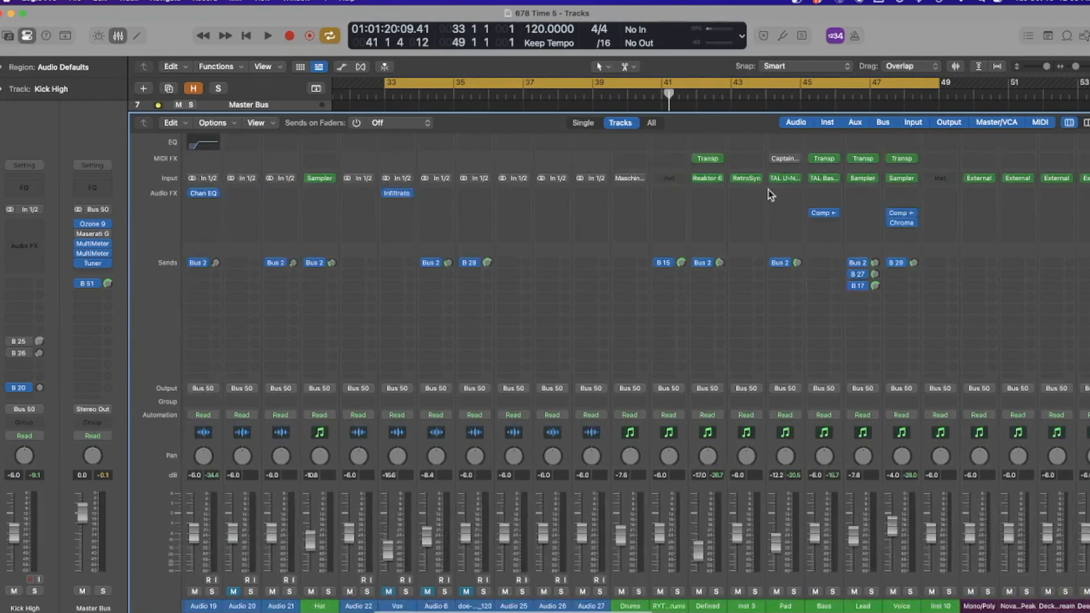
scroll(493, 330, "left", 6)
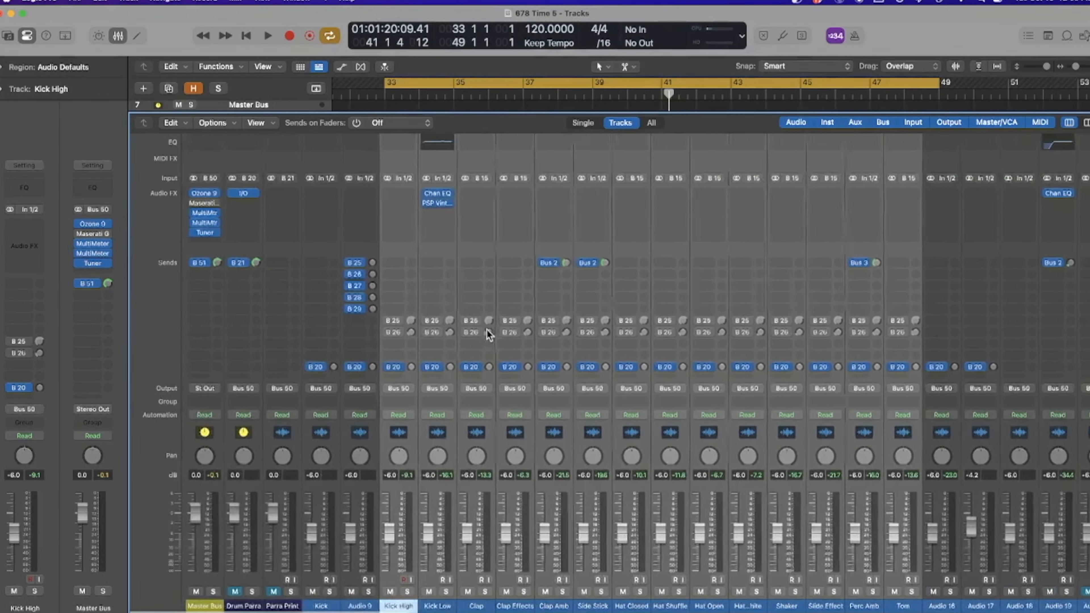
left_click(384, 321)
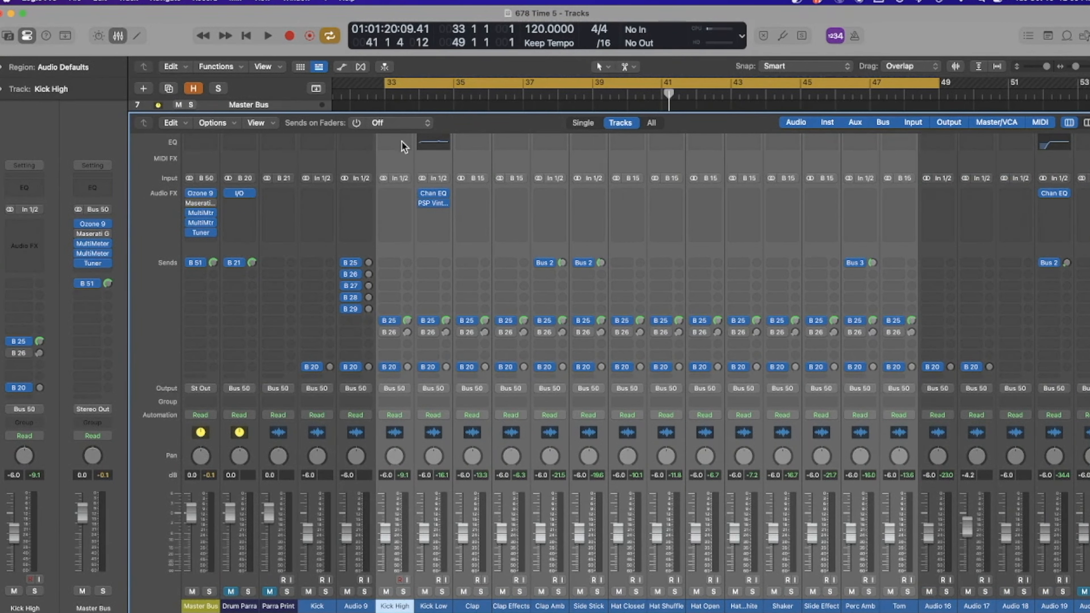
Step: Bring up the NY Compression return from the Kick High channel's Bus 25 send and audition it soloed
left_click(398, 162)
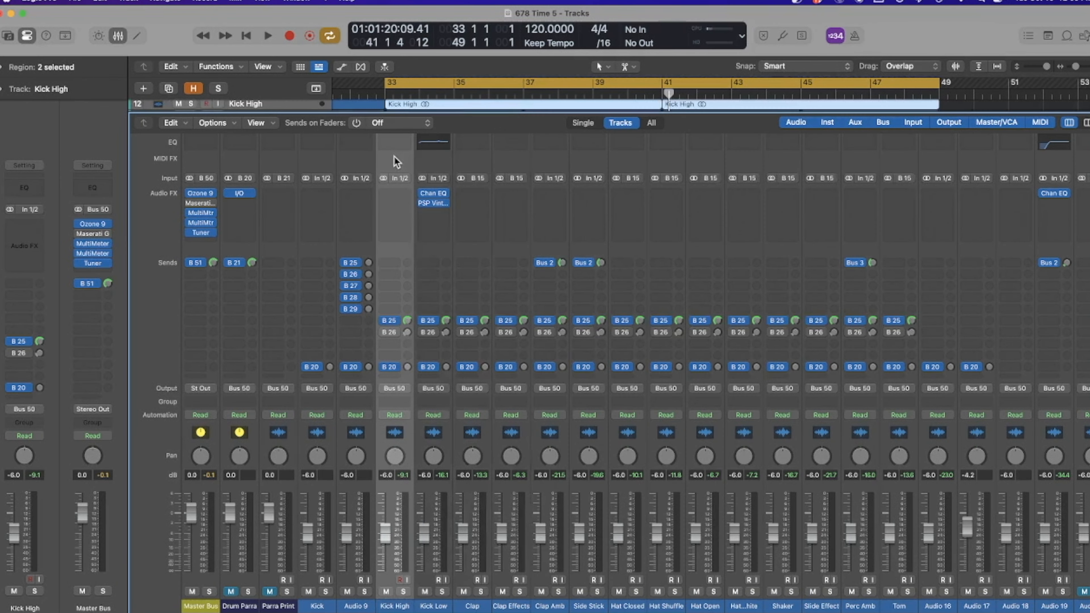
left_click(21, 340)
left_click(72, 136)
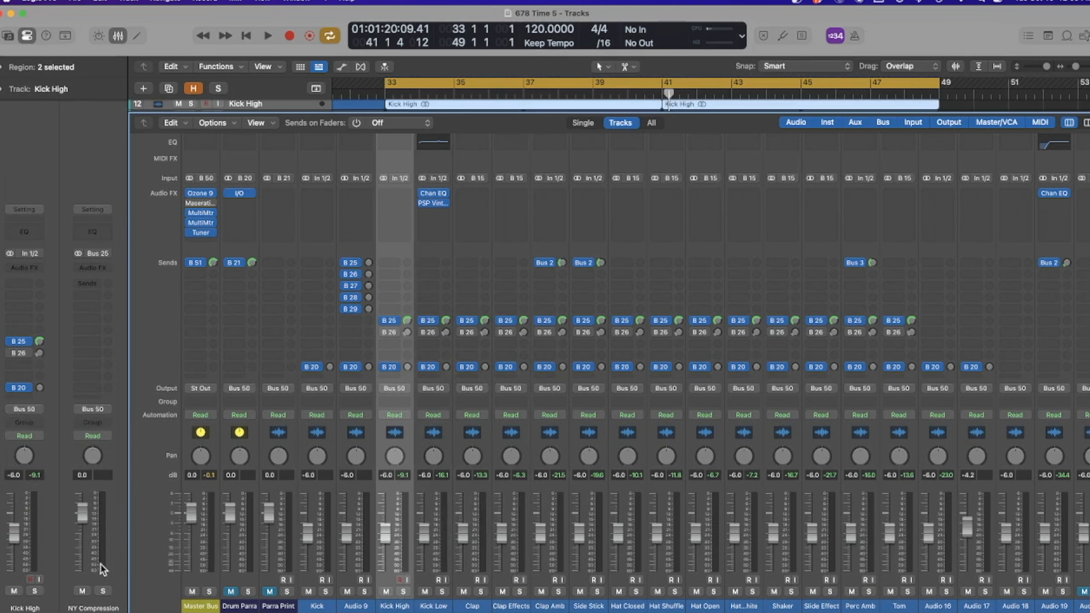
key("space")
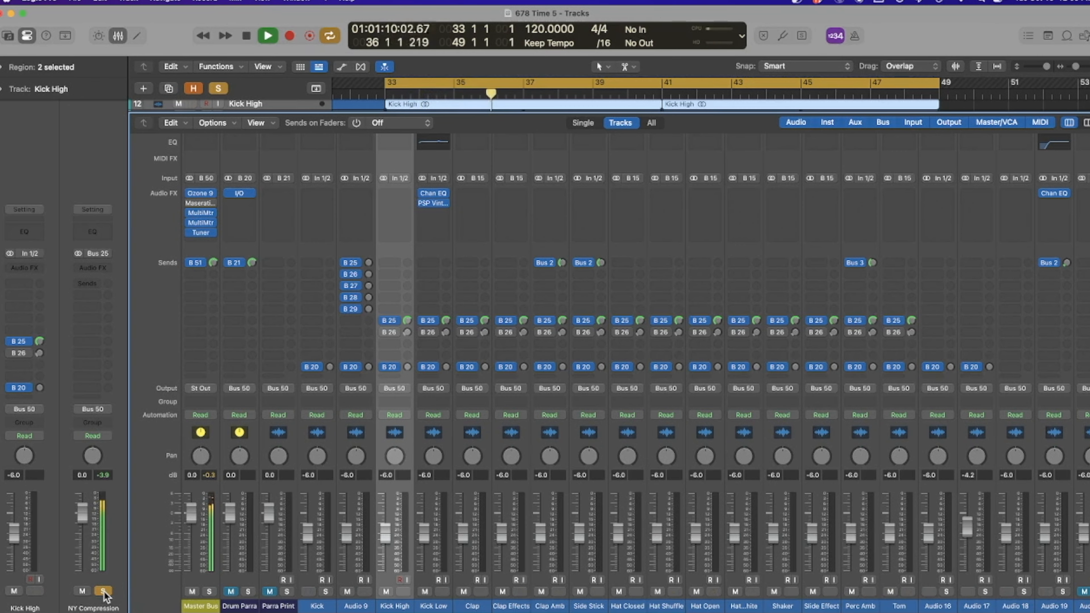
left_click(103, 592)
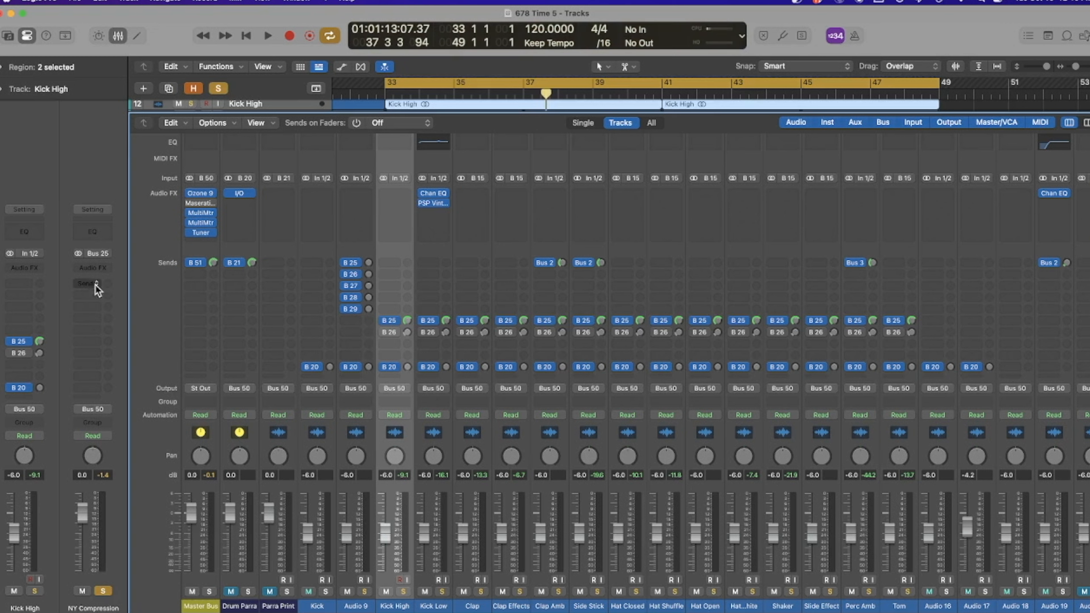
Step: Insert a stereo Compressor on the NY Compression return and reposition its plug-in window
left_click(105, 265)
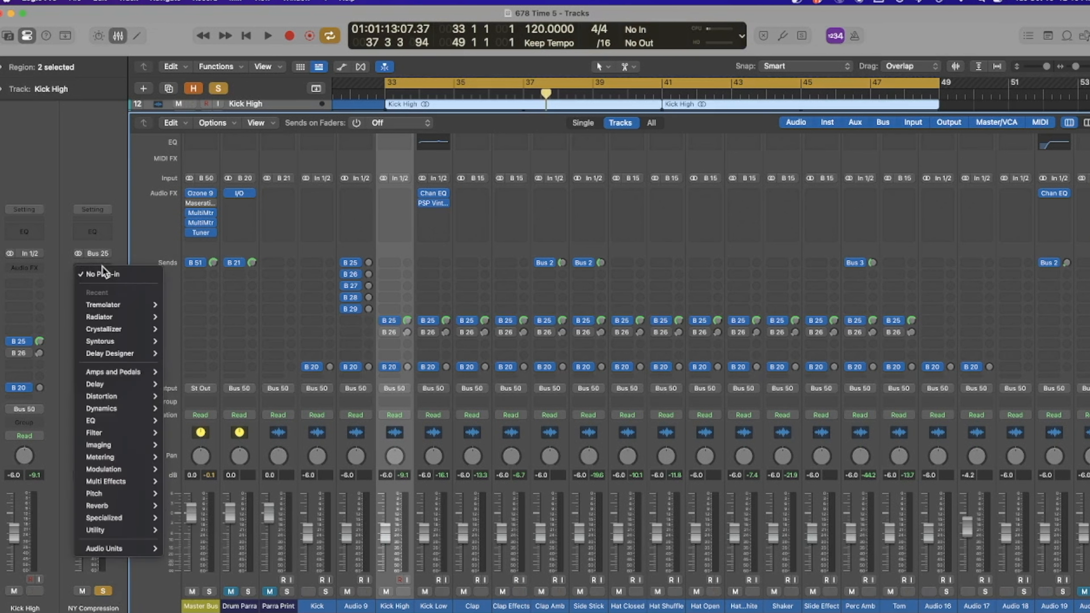
mouse_move(118, 410)
mouse_move(187, 421)
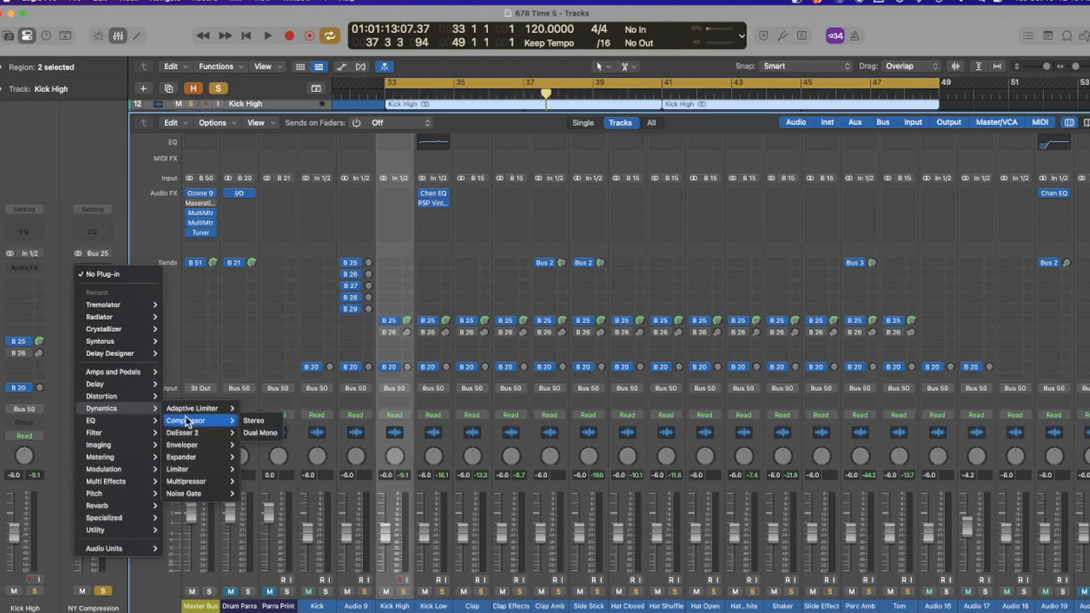
left_click(254, 421)
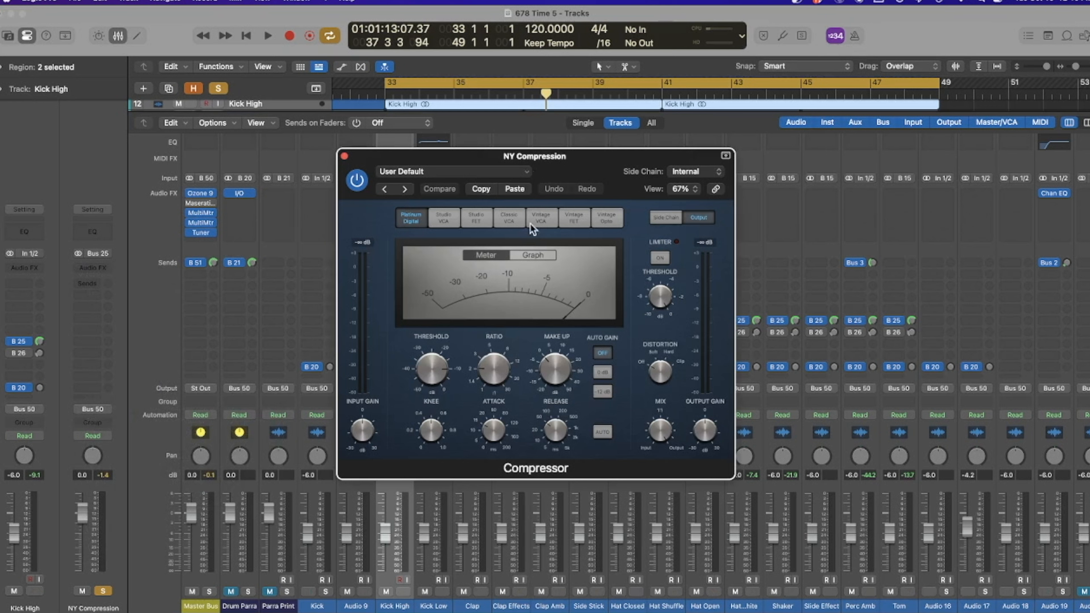
left_click_drag(586, 162, 545, 156)
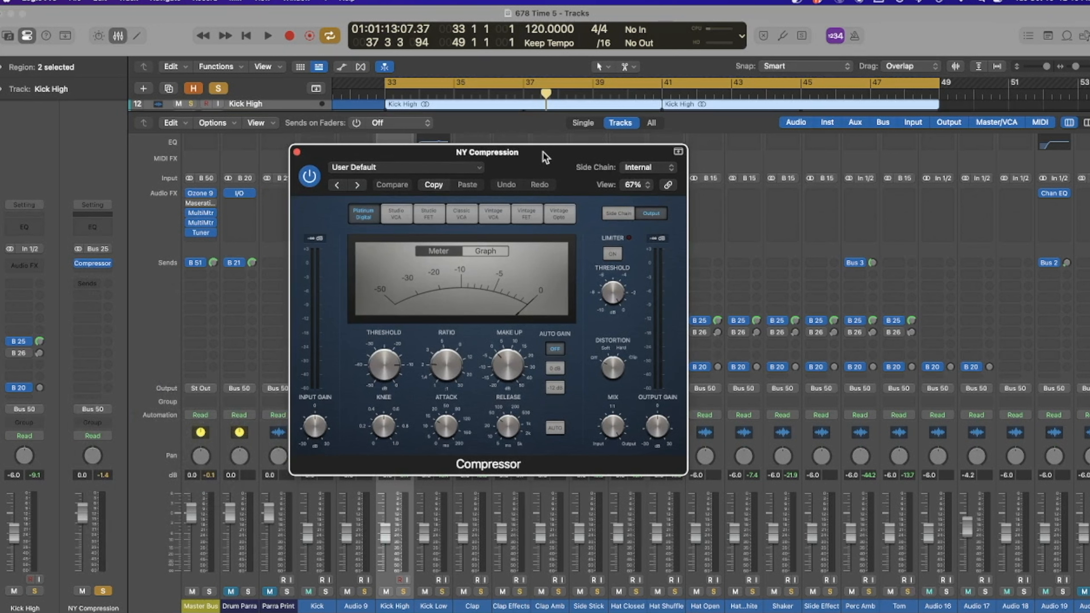
Step: Compare the Compressor's circuit models, including Classic VCA and the vintage types, and return to Platinum Digital
left_click(441, 220)
left_click(498, 214)
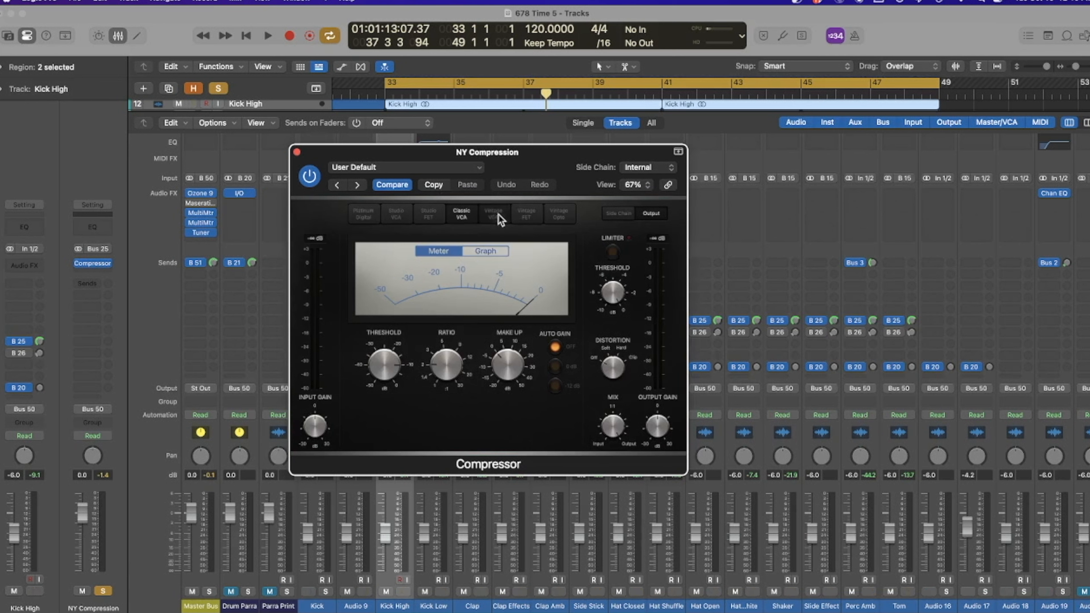
left_click(532, 218)
left_click(556, 213)
left_click(372, 214)
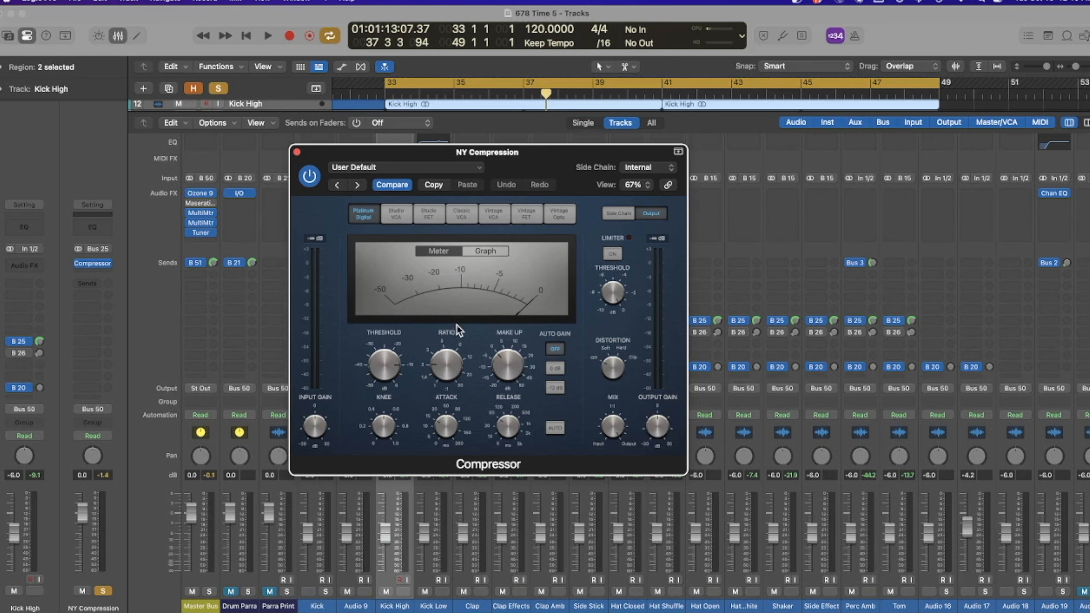
Step: Lower the Compressor's threshold to -34.5 dB and raise its ratio while the drums play
key("space")
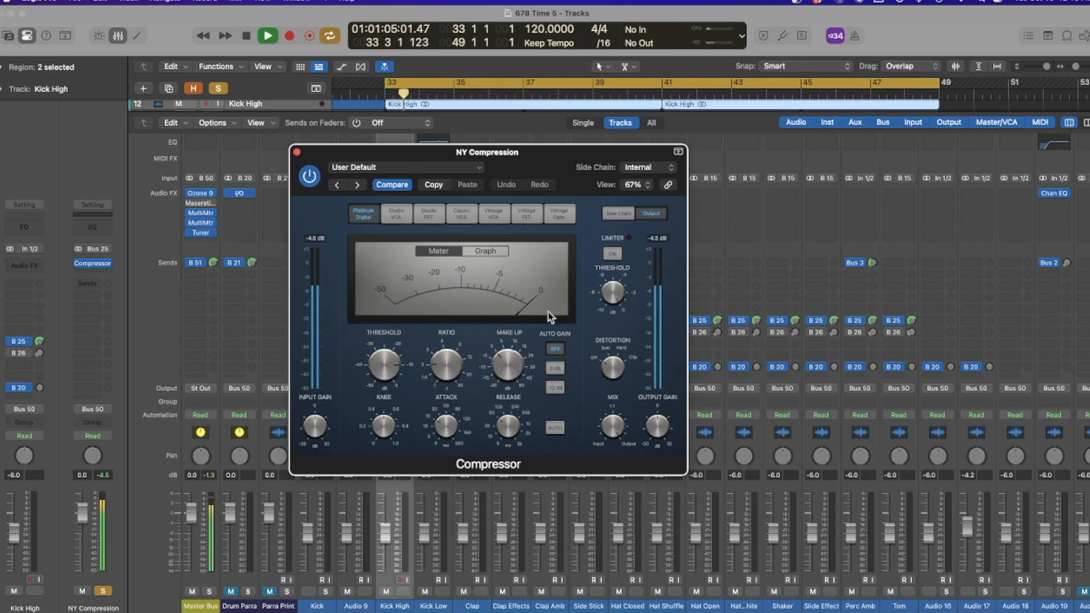
mouse_move(399, 363)
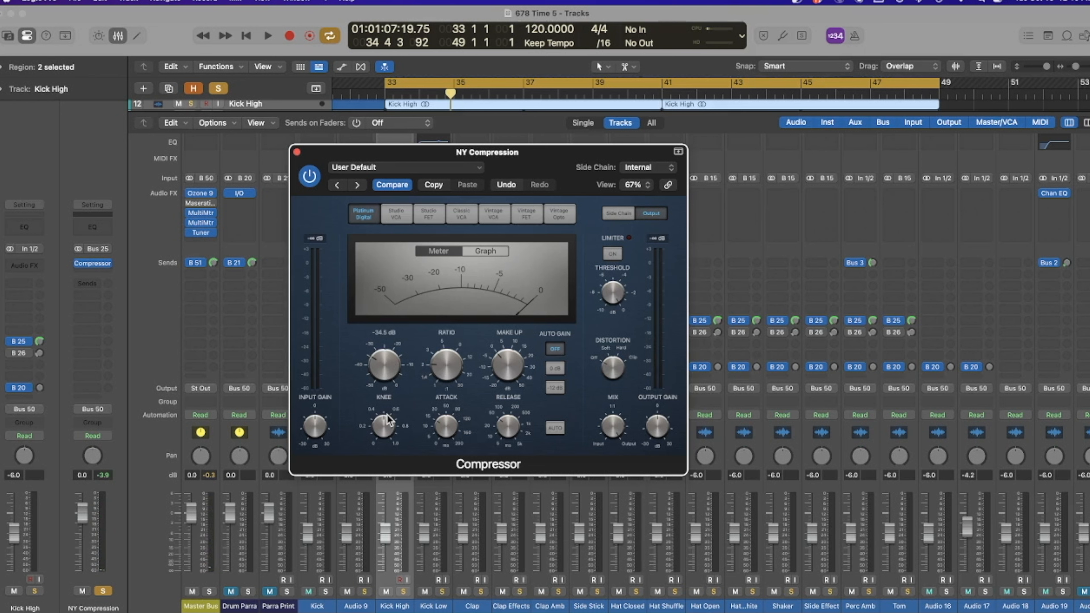
key("space")
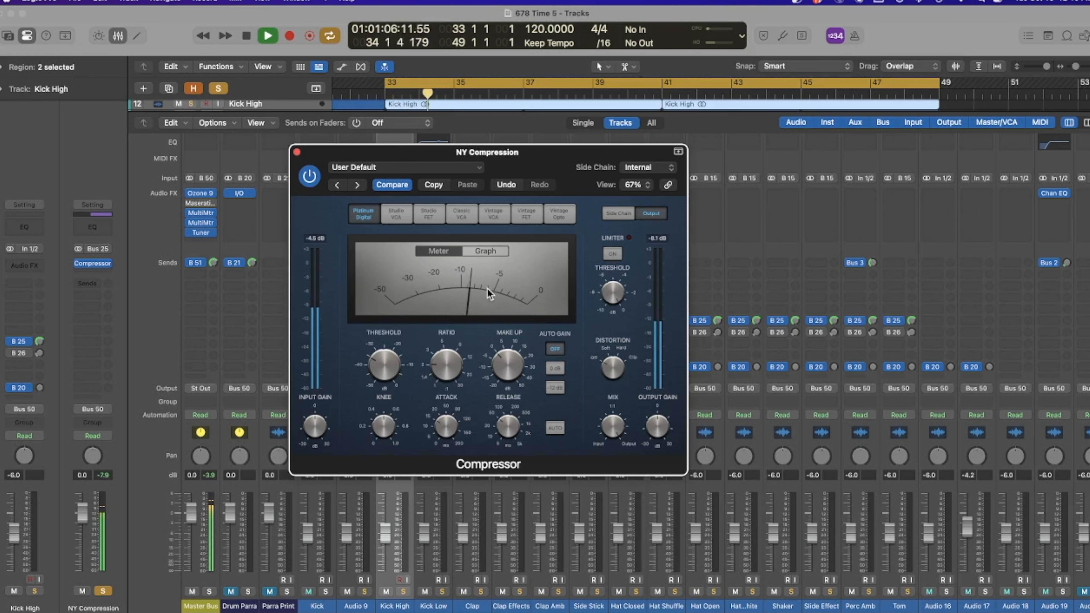
left_click_drag(450, 367, 449, 320)
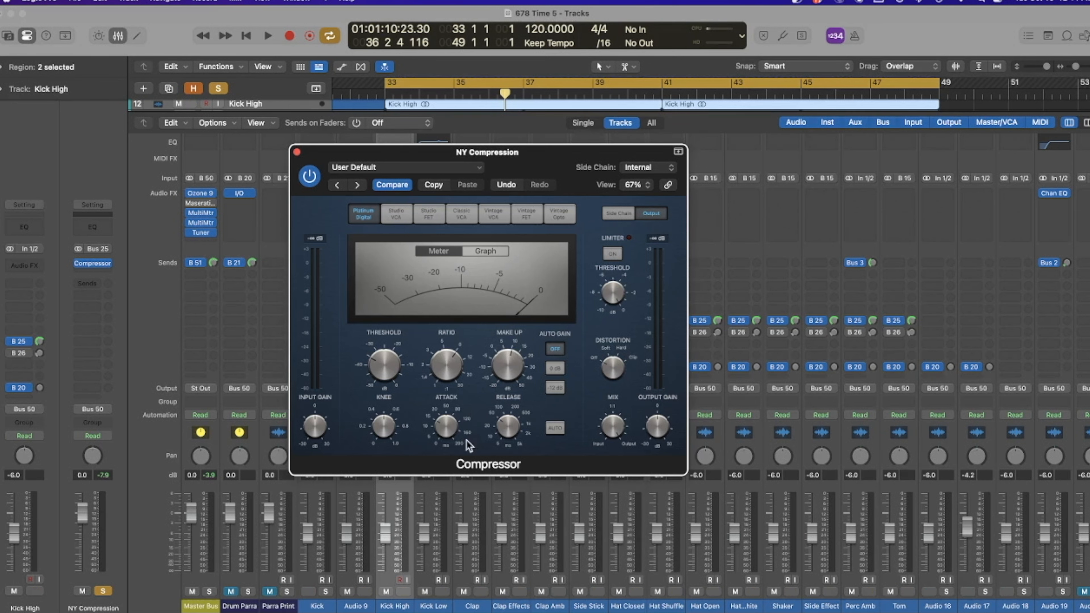
Step: Adjust the Compressor's release and shorten its attack to 1.5 ms during playback
key("space")
left_click_drag(511, 430, 515, 402)
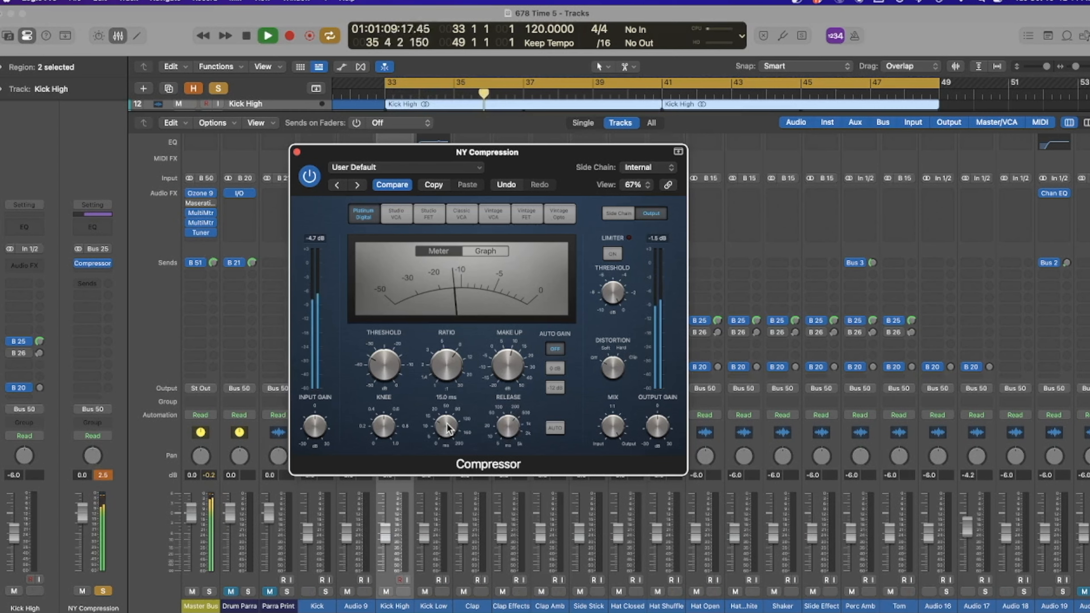
left_click_drag(447, 427, 449, 444)
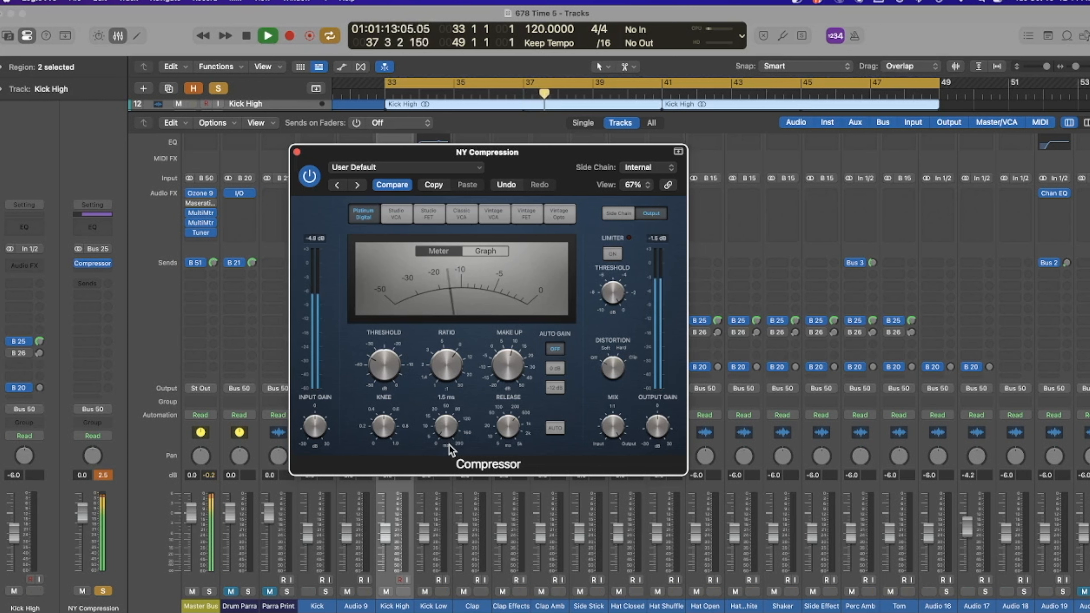
Step: Check the compression on the graph display, return to the meter, and set the attack to 2.5 ms
left_click(491, 251)
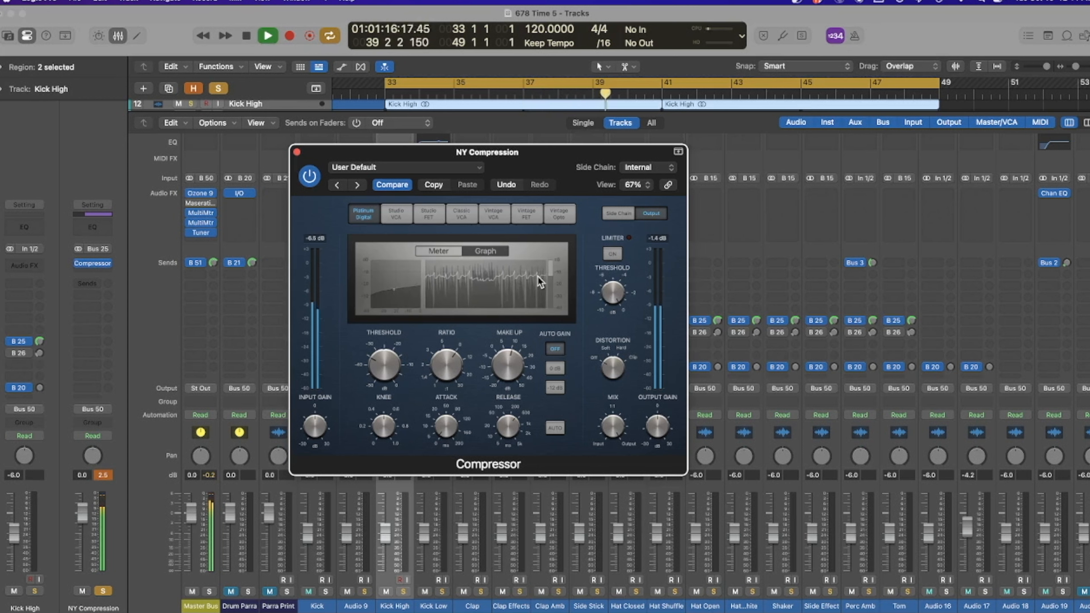
left_click(437, 251)
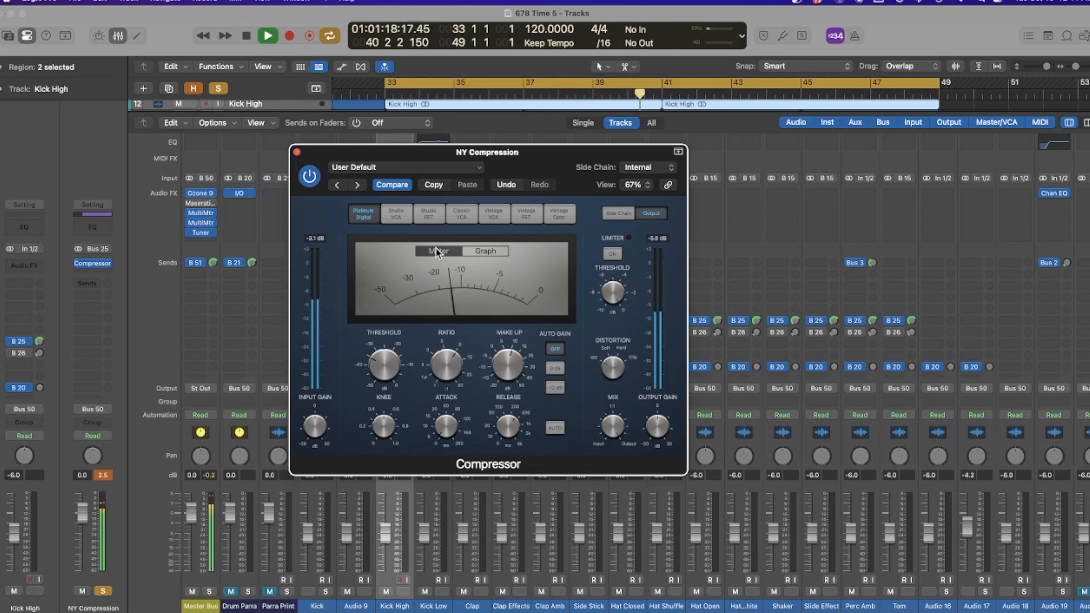
mouse_move(499, 365)
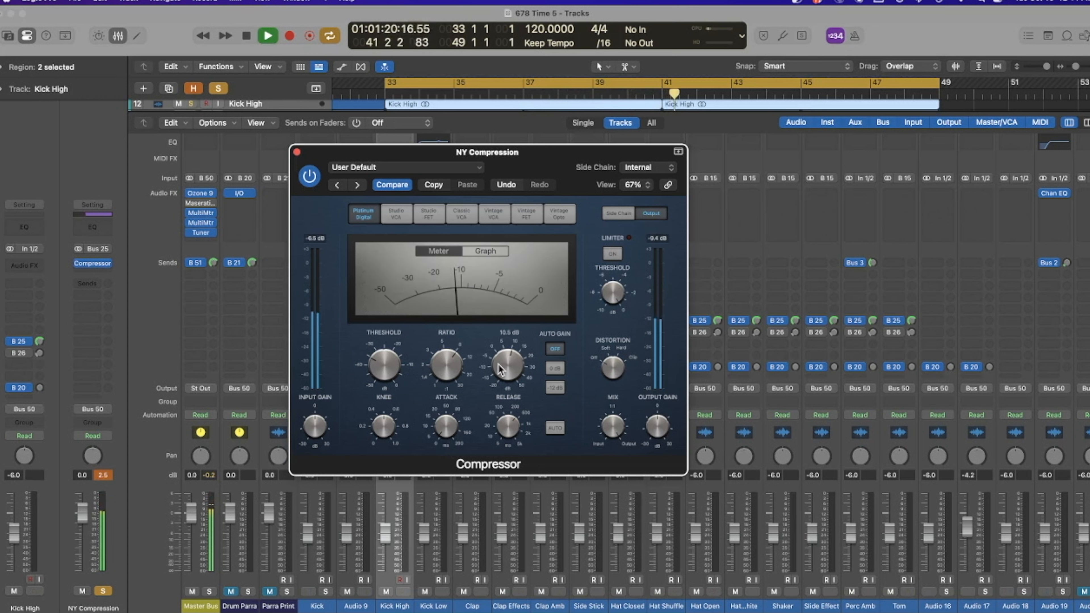
mouse_move(446, 428)
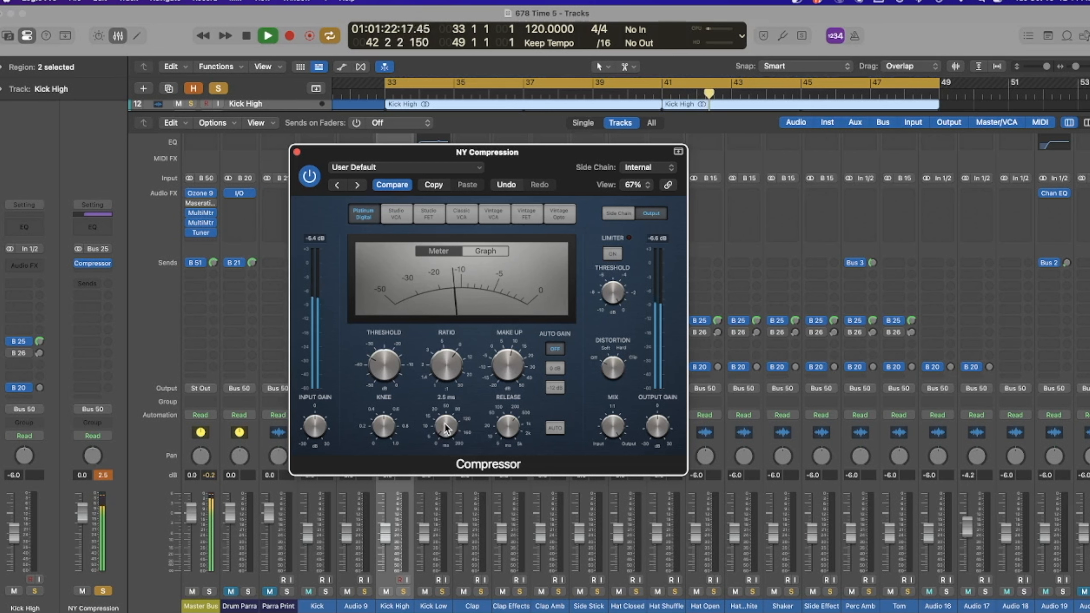
Step: Compare the Compressor's Studio VCA and Platinum Digital circuit models on the playing drums, and settle on Studio FET
left_click(397, 215)
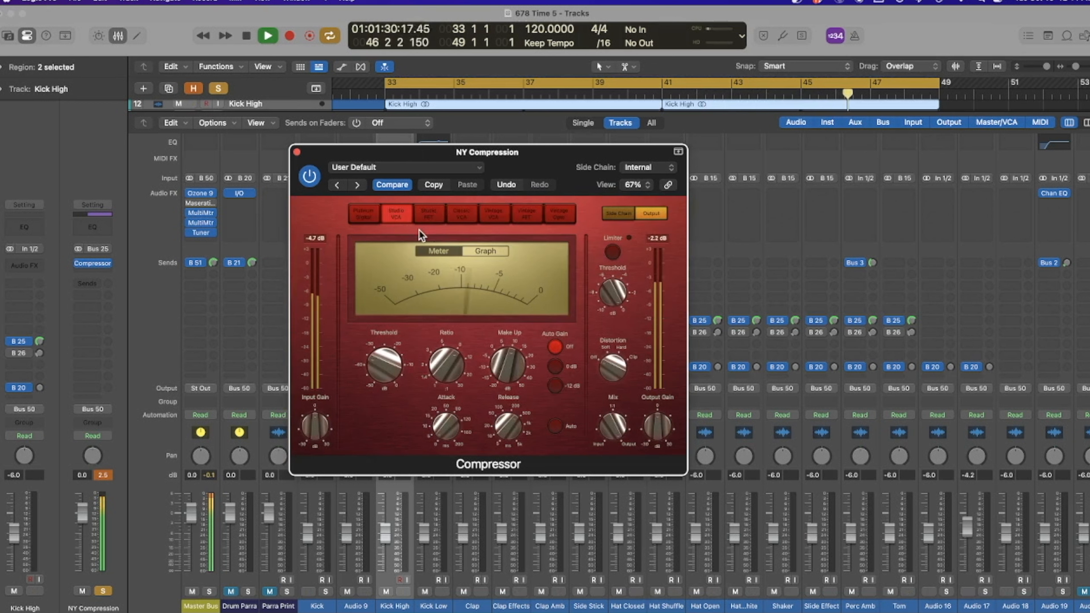
left_click(363, 213)
left_click(430, 214)
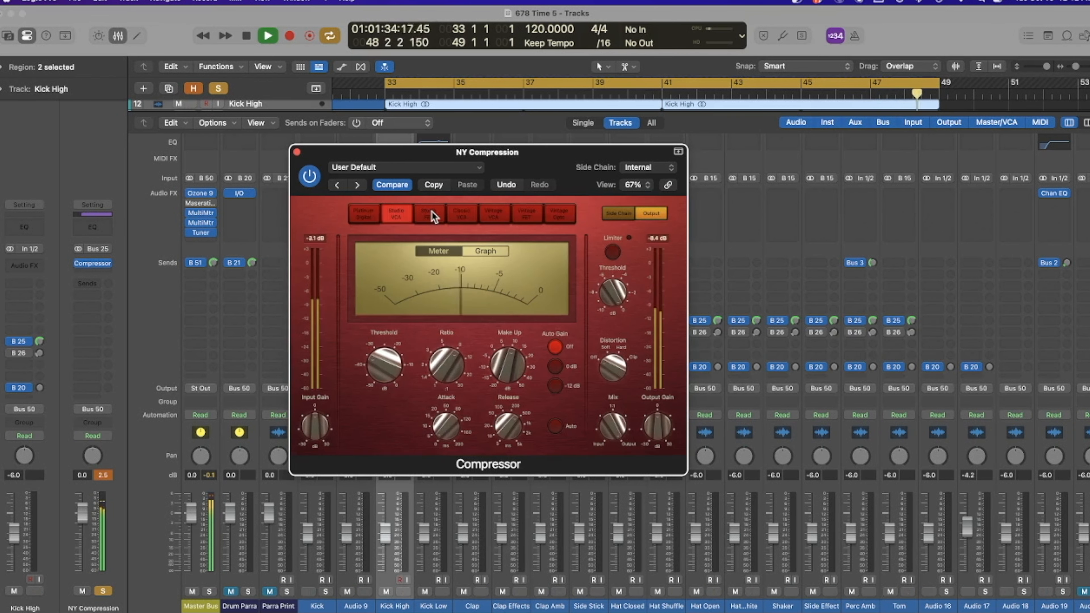
left_click(431, 213)
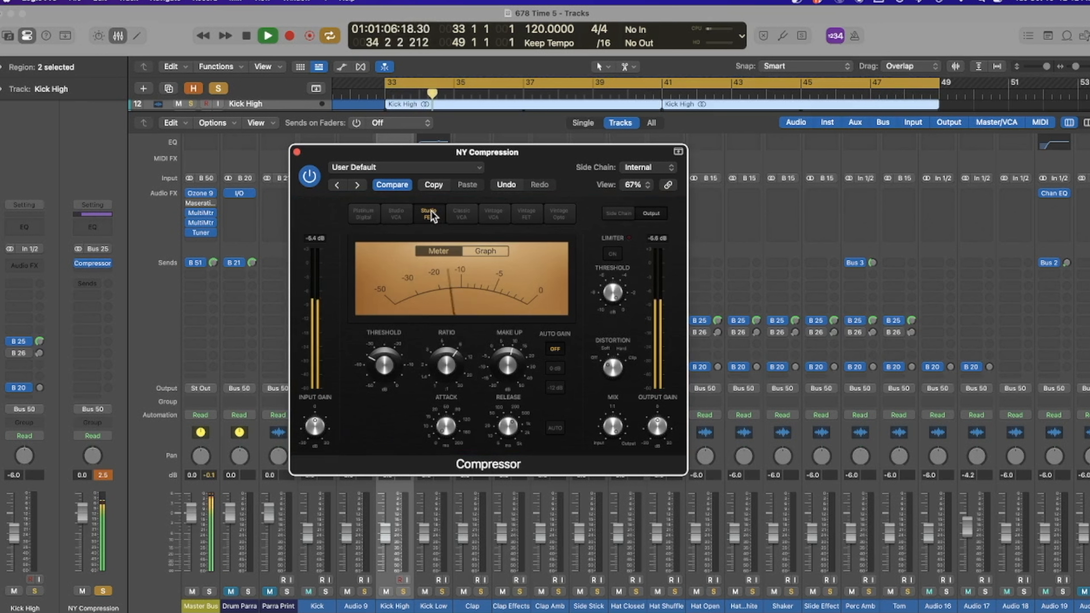
Step: Fine-tune the Studio FET compressor's threshold, compare the drums with it bypassed, and close the plug-in with playback stopped
mouse_move(445, 430)
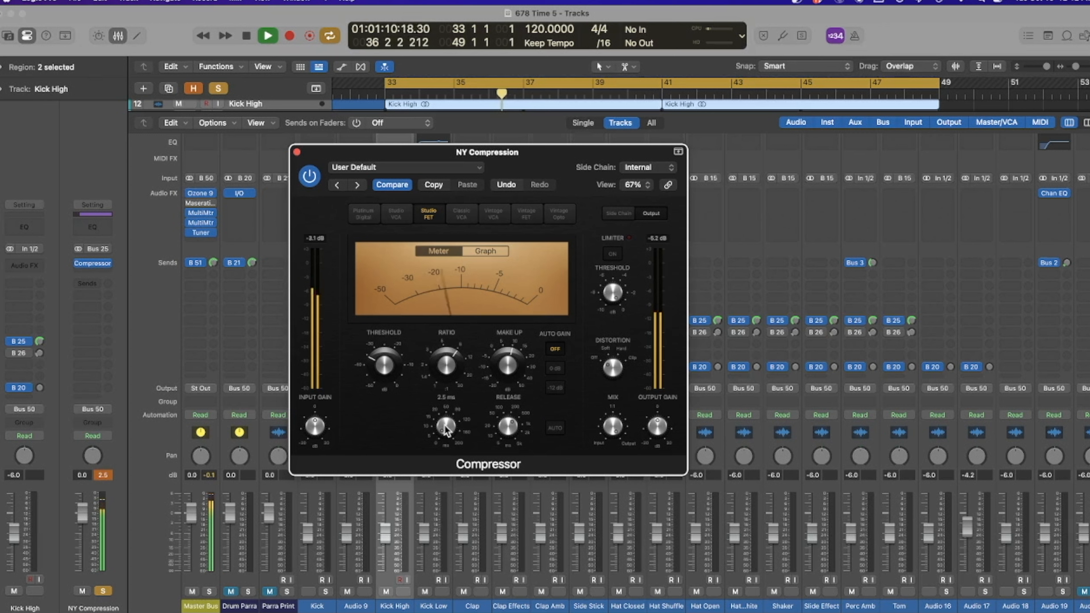
mouse_move(380, 368)
left_click_drag(381, 368, 385, 363)
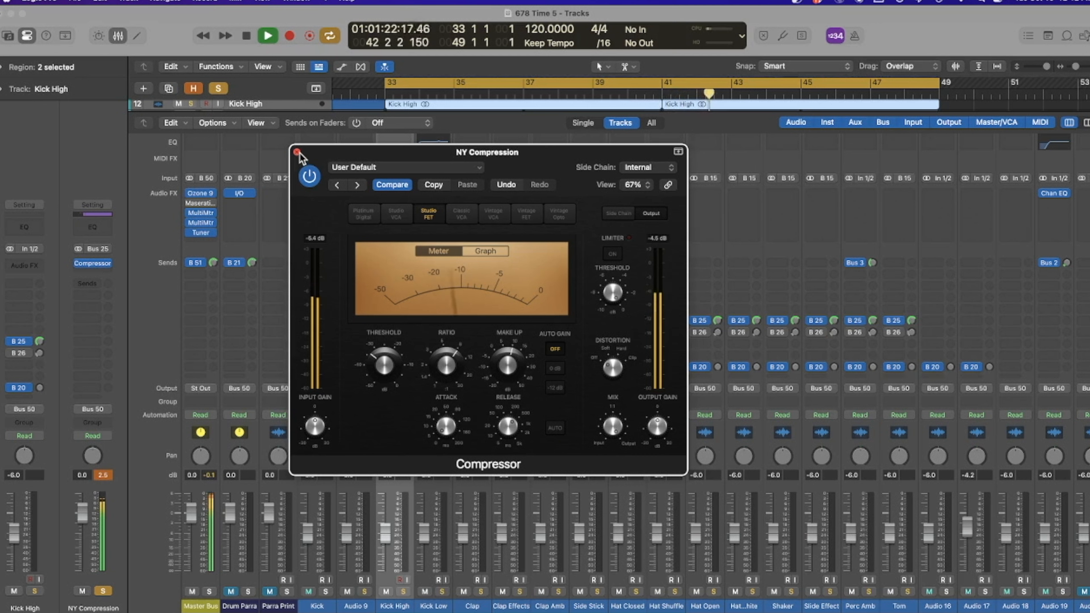
left_click(310, 176)
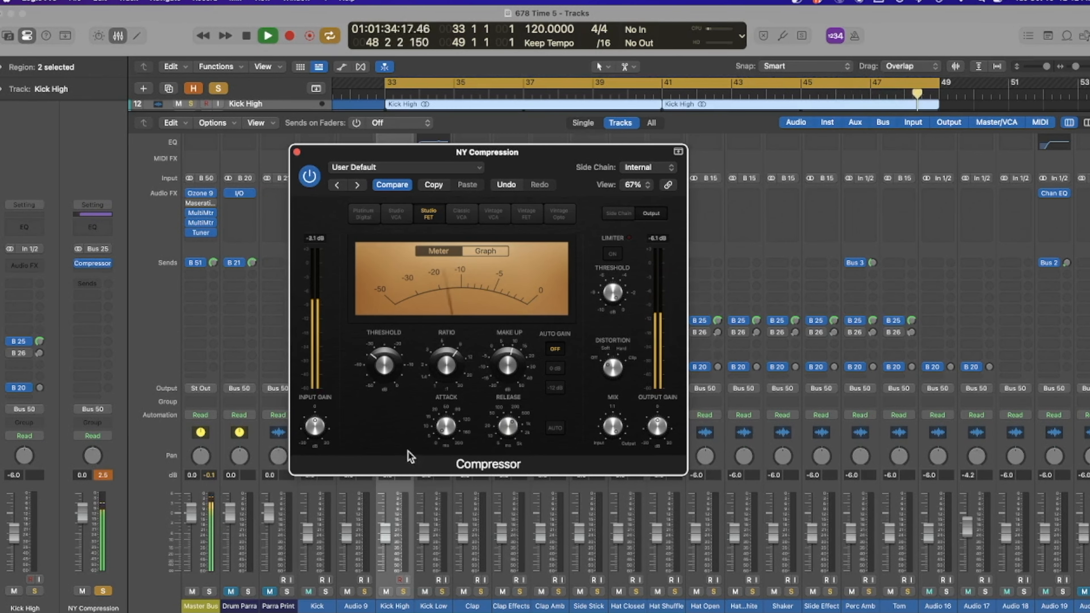
key("space")
left_click(298, 154)
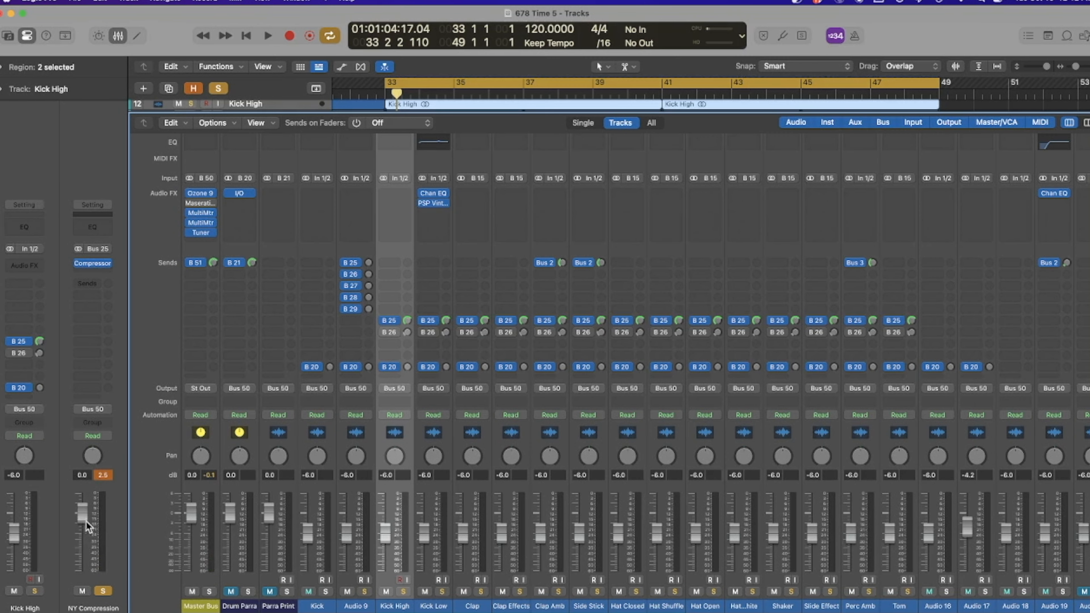
Step: Pull the NY Compression channel's fader all the way down, clear its peak level, and turn off its solo
left_click_drag(85, 523, 85, 575)
left_click(105, 475)
left_click(103, 592)
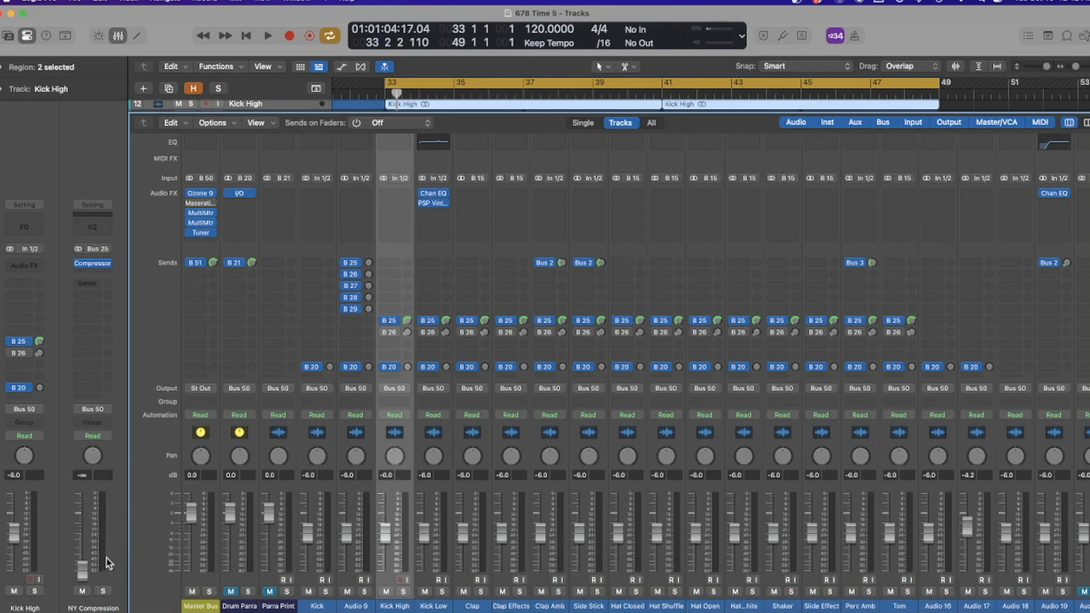
Step: Play the full mix and blend the NY Compression return in under the drums, raising its fader to -12.4 dB
mouse_move(81, 572)
left_mouse_down()
mouse_move(82, 555)
mouse_move(82, 569)
left_mouse_up()
key("space")
left_click_drag(81, 570, 82, 546)
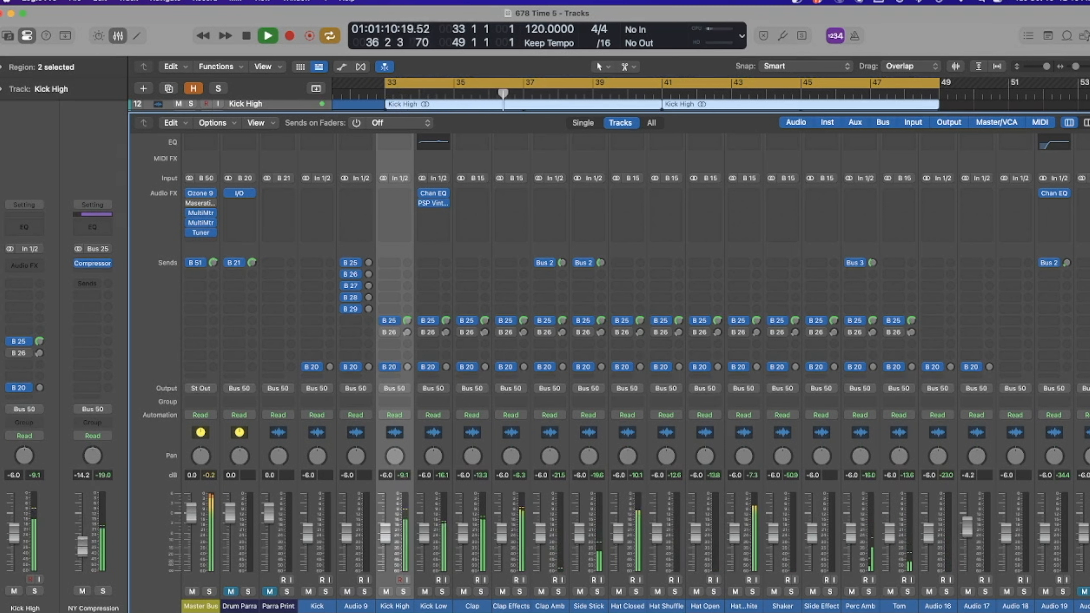
left_click_drag(82, 546, 82, 546)
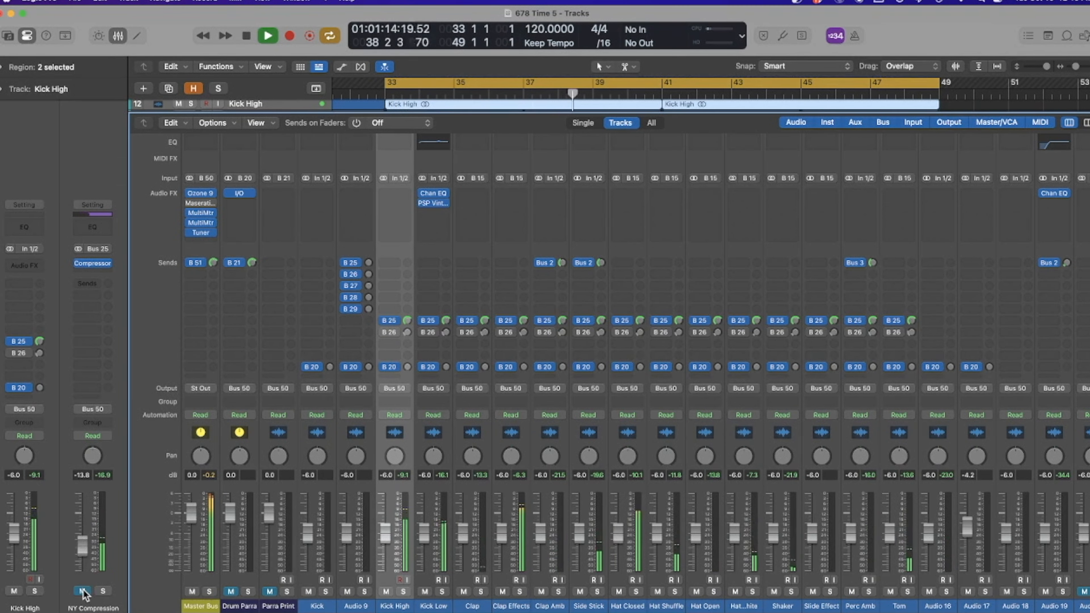
left_click_drag(82, 541, 82, 538)
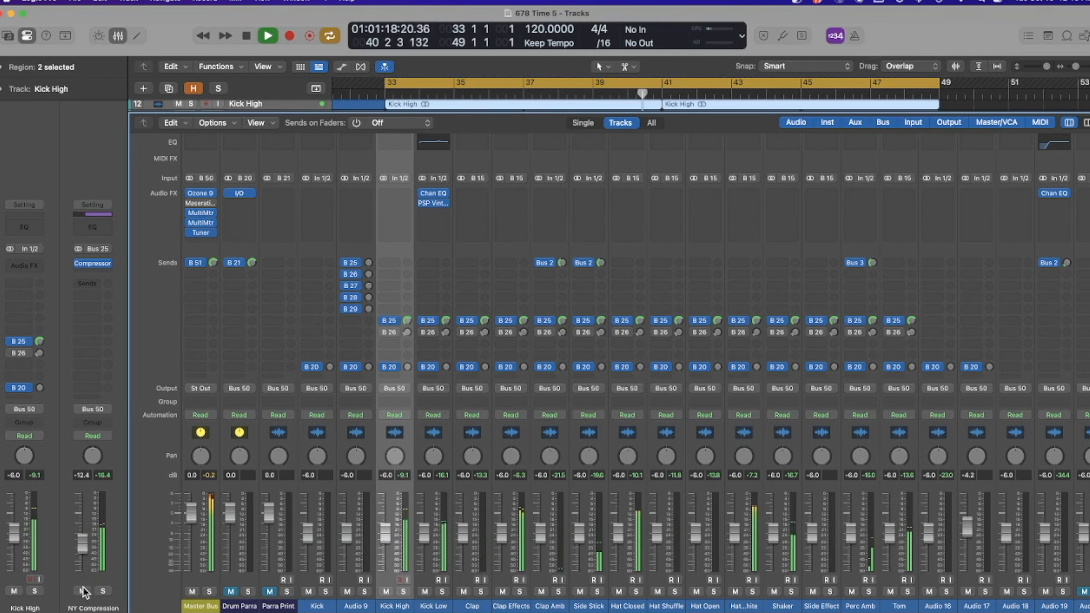